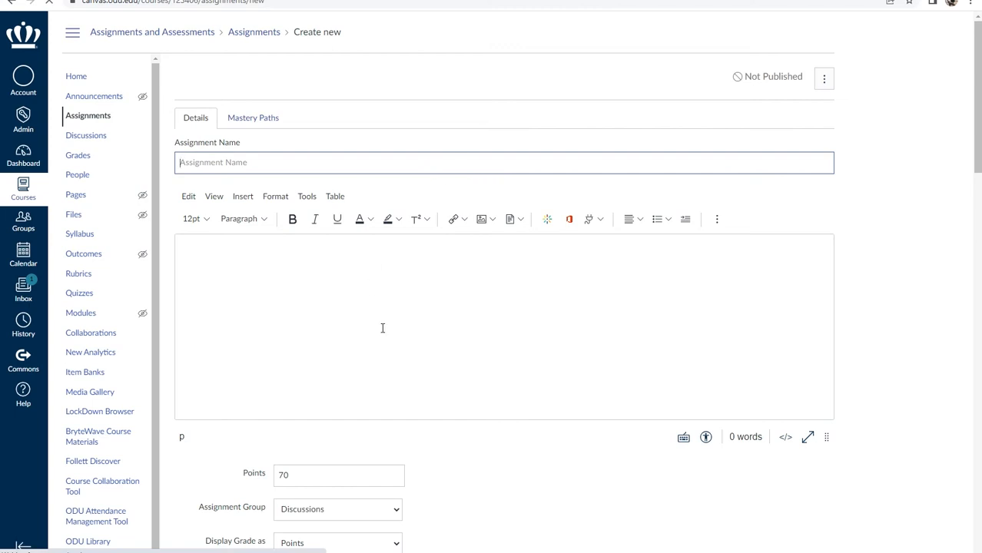
scroll(382, 328, down, 2)
scroll(381, 327, down, 1)
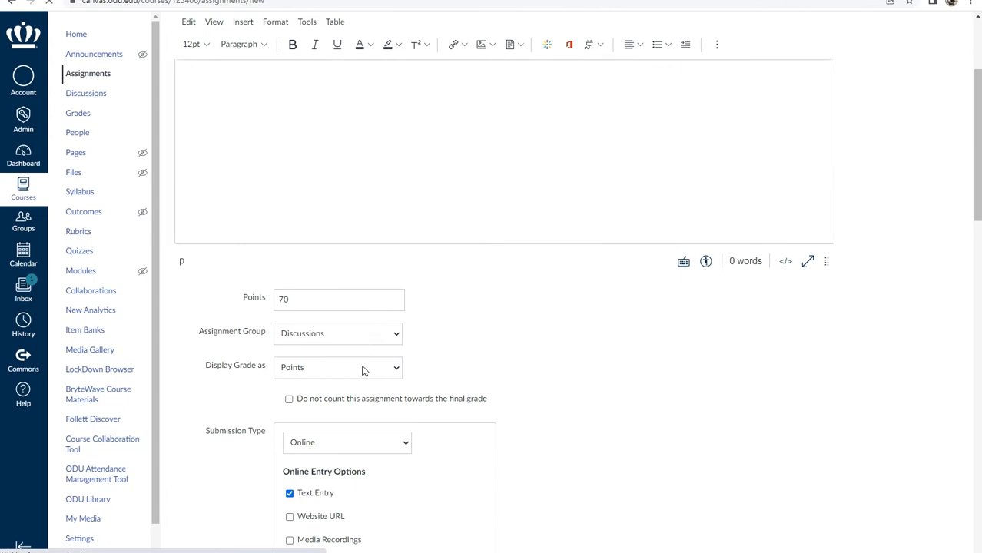
scroll(363, 370, down, 3)
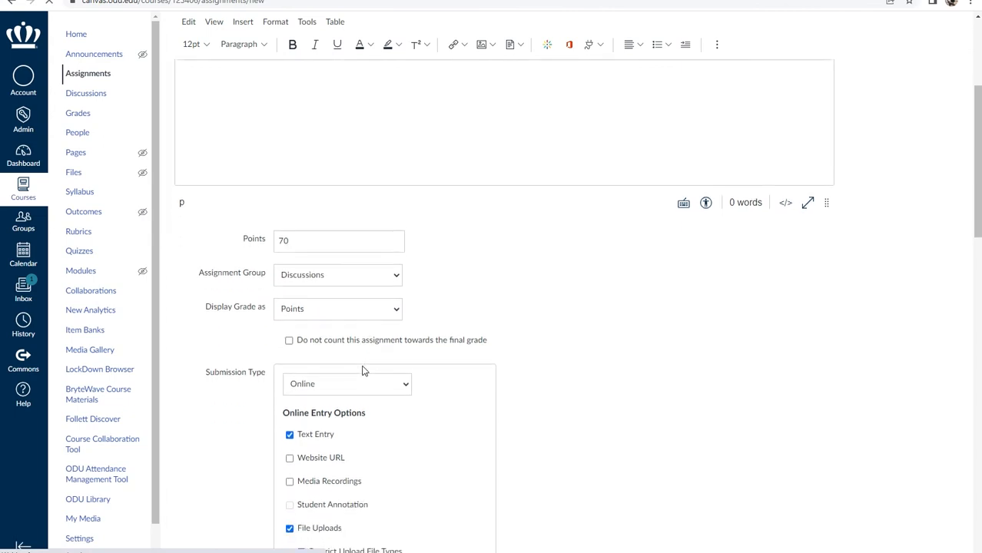
scroll(363, 370, down, 1)
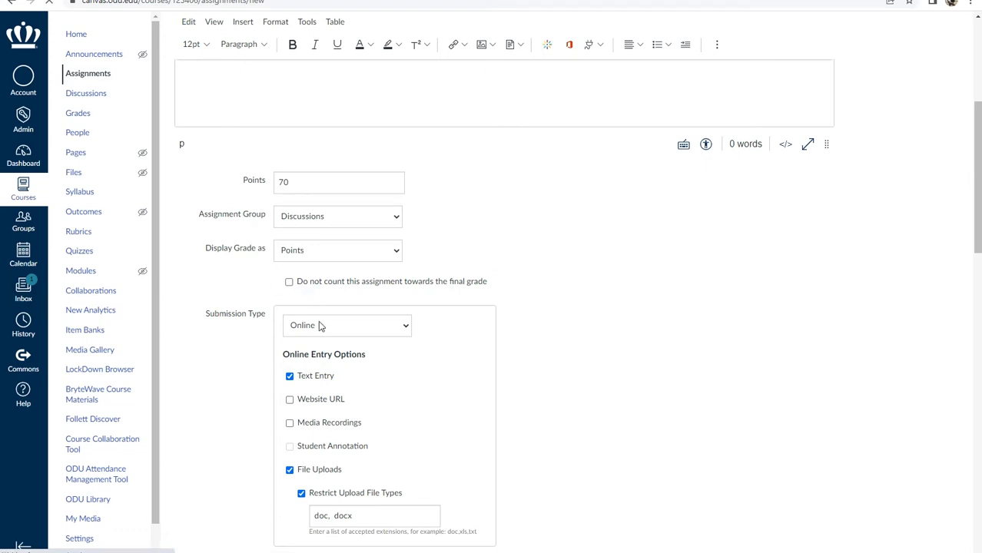
click(394, 325)
click(394, 325)
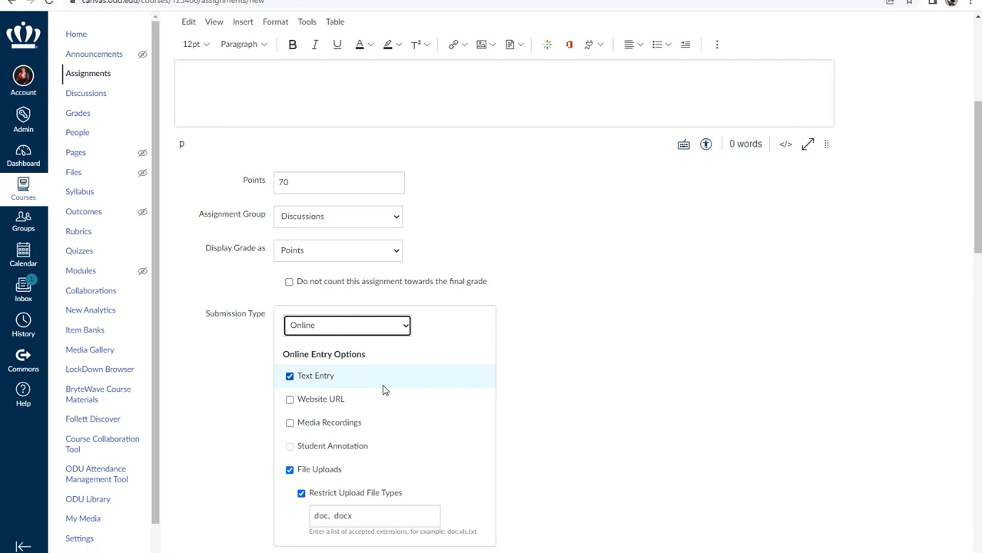
scroll(563, 424, down, 3)
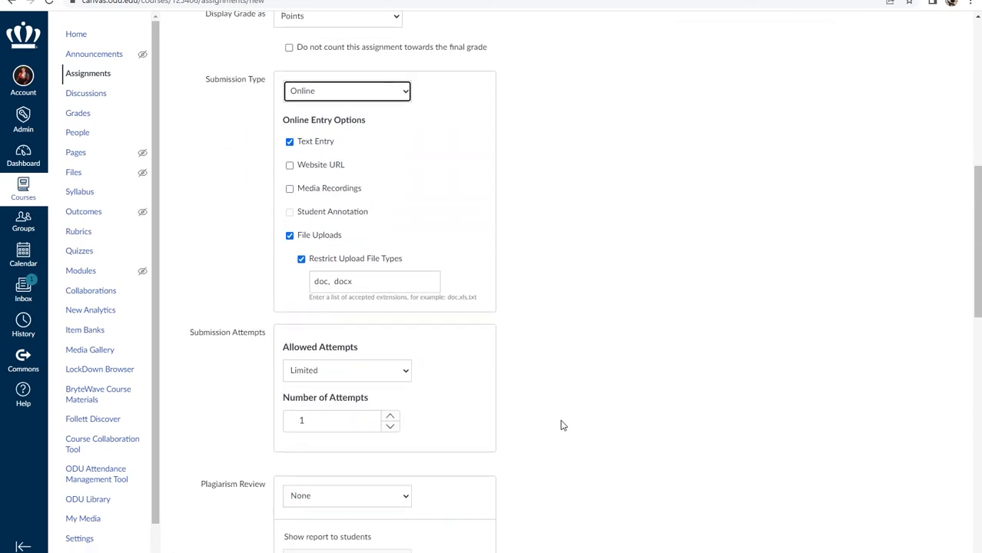
scroll(397, 447, down, 2)
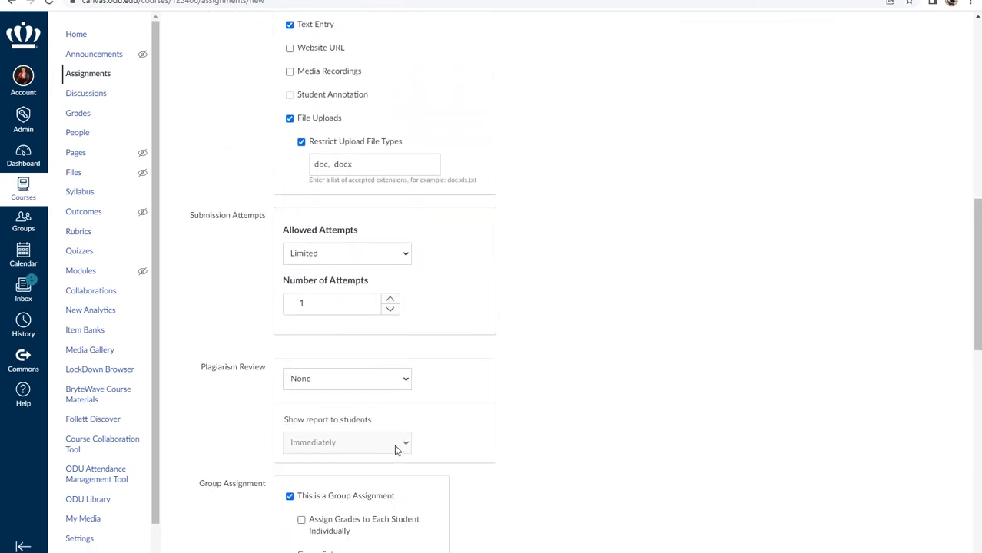
Choose Turnitin for plagiarism review and store submissions in the Standard paper repository.
click(366, 386)
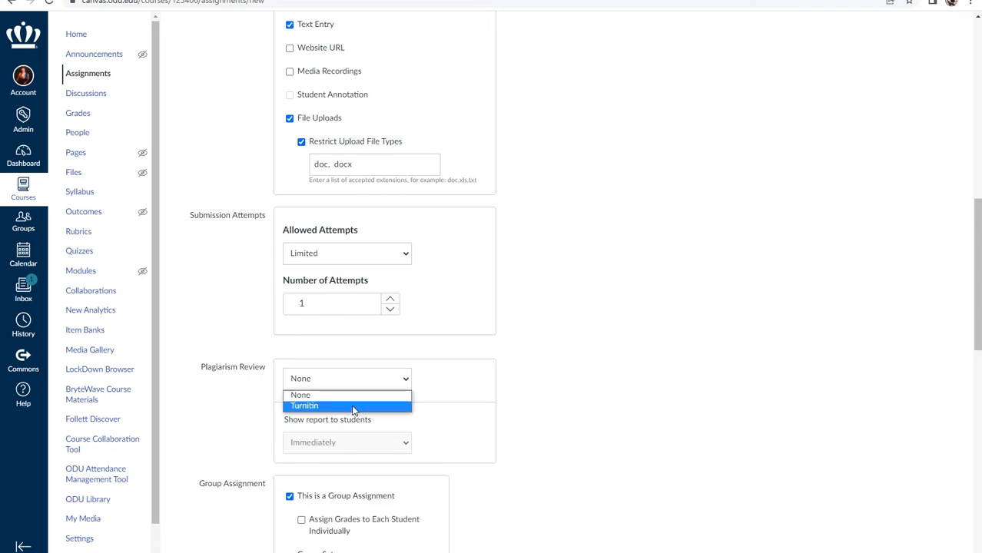
click(353, 406)
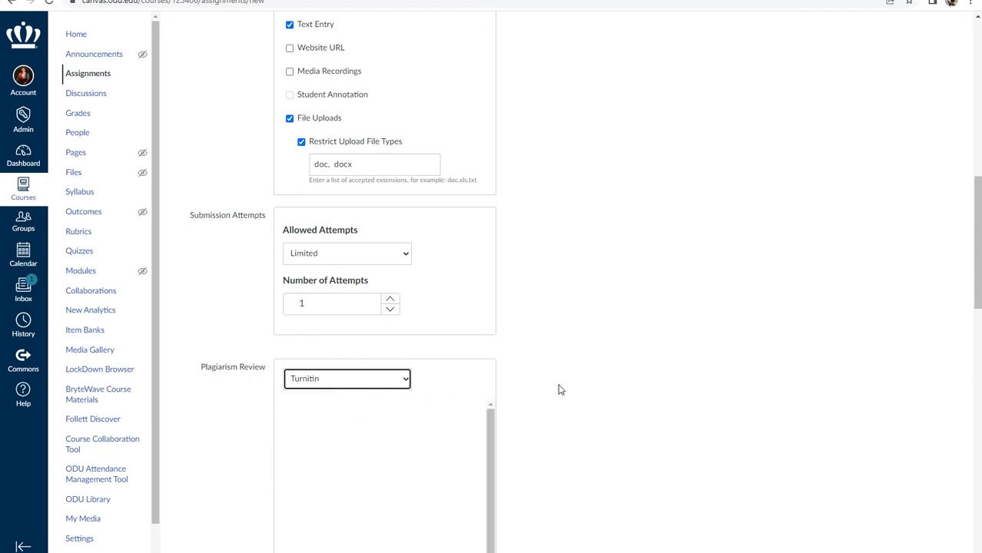
scroll(559, 391, down, 1)
scroll(559, 391, down, 1)
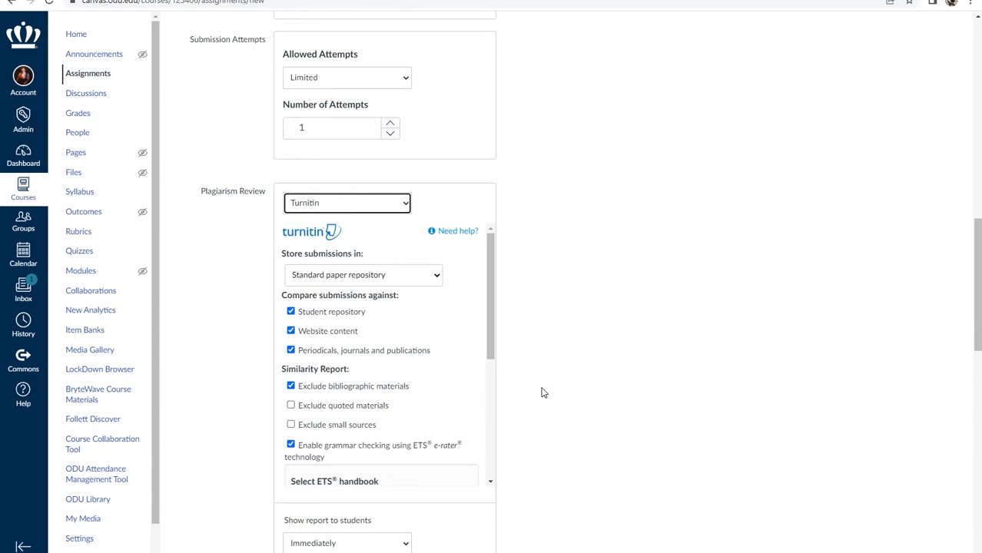
click(436, 275)
click(437, 279)
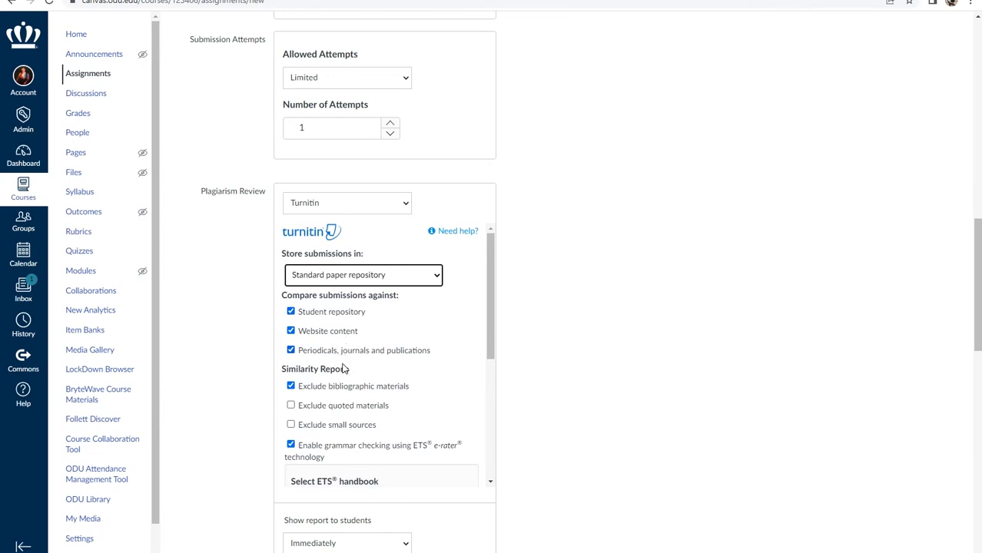
scroll(344, 369, down, 1)
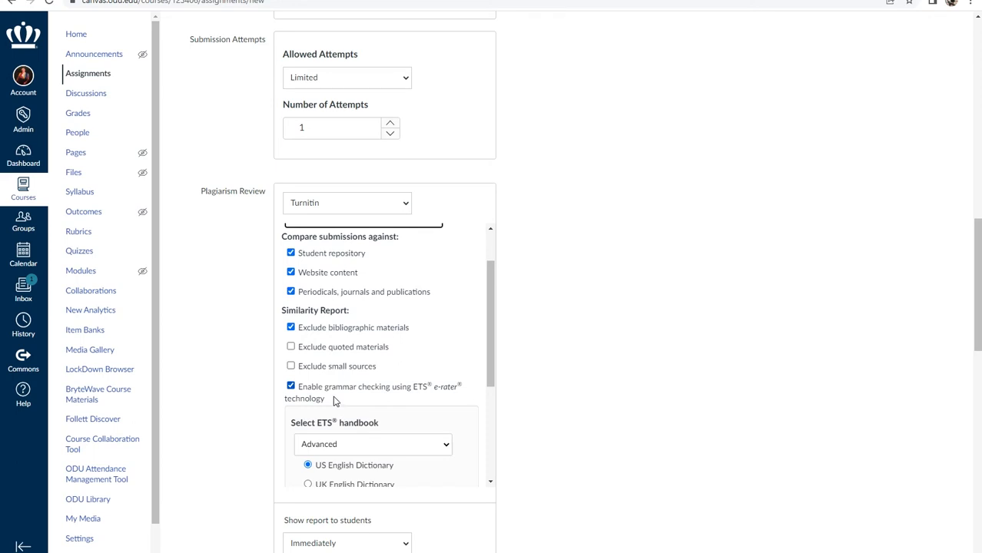
scroll(334, 400, down, 1)
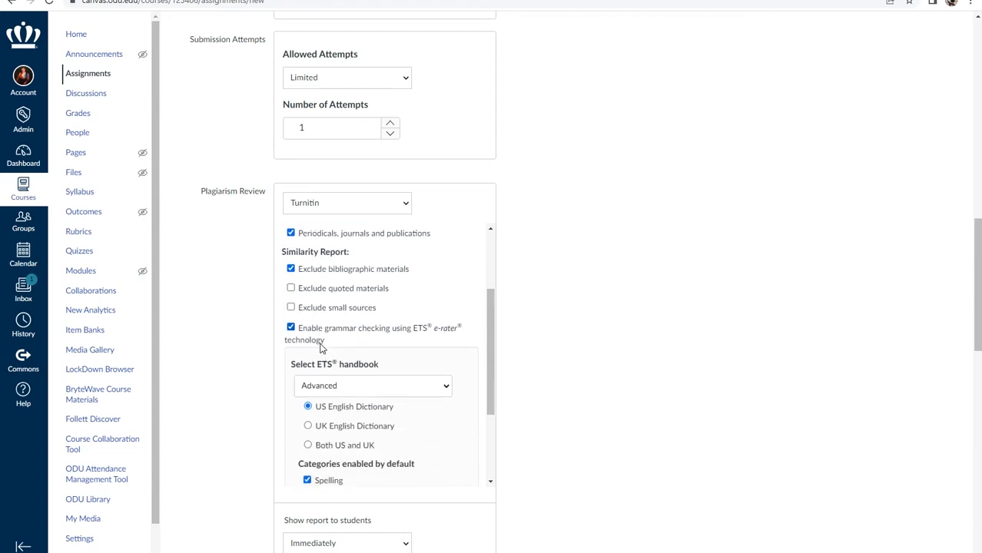
scroll(314, 341, down, 1)
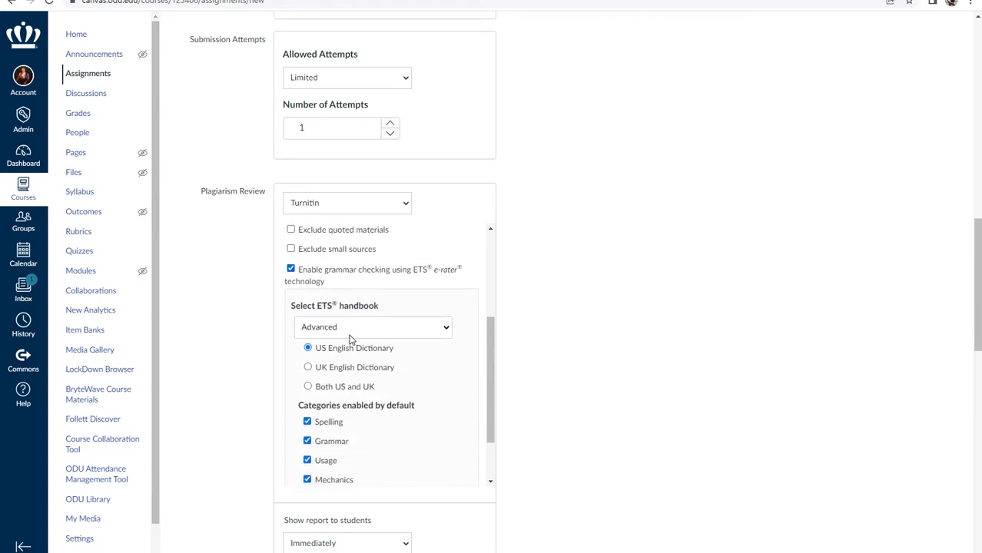
click(351, 333)
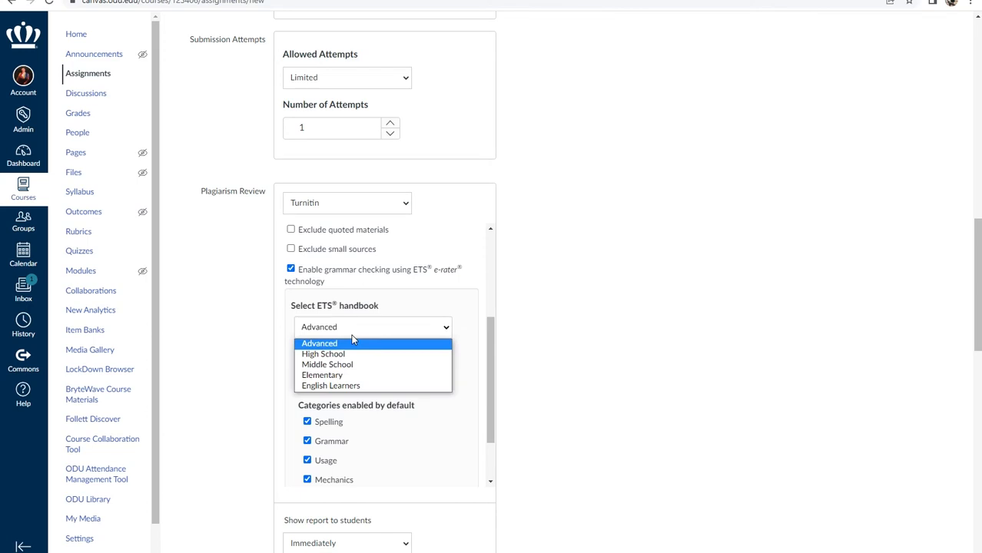
click(350, 343)
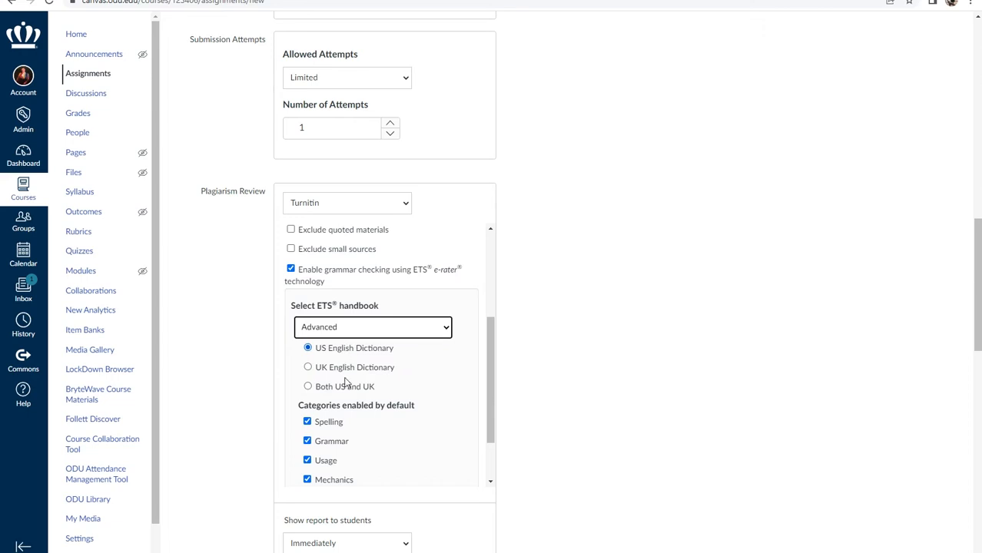
scroll(376, 462, down, 2)
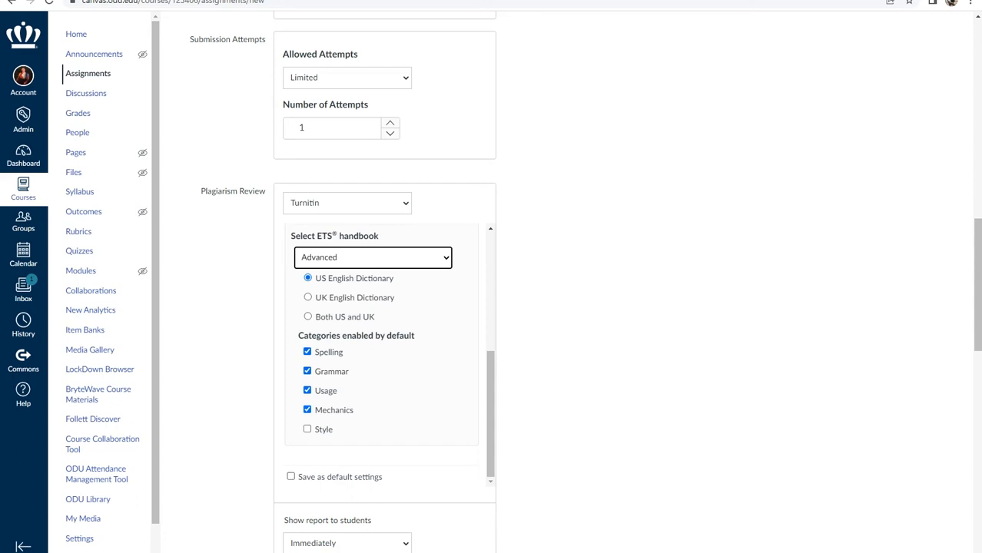
scroll(357, 447, down, 2)
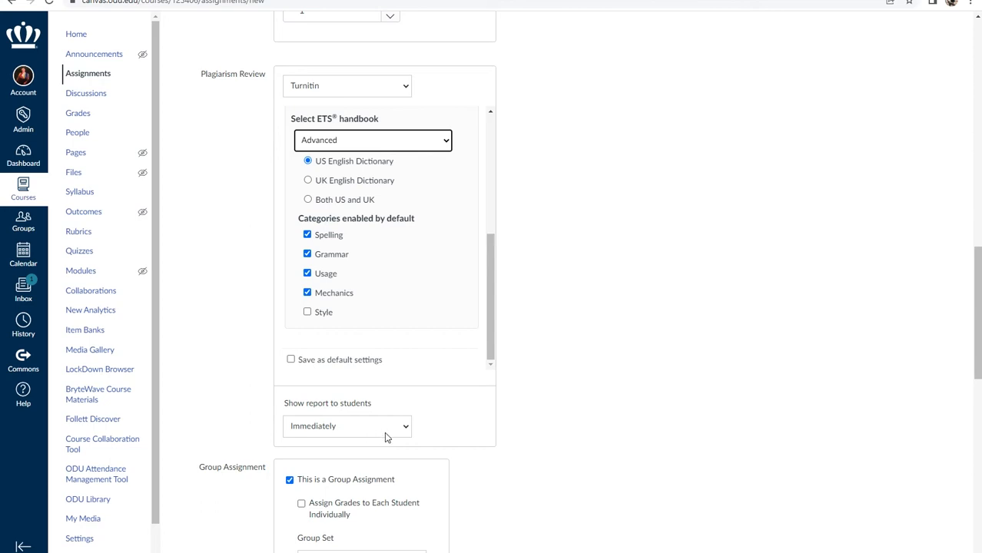
click(405, 432)
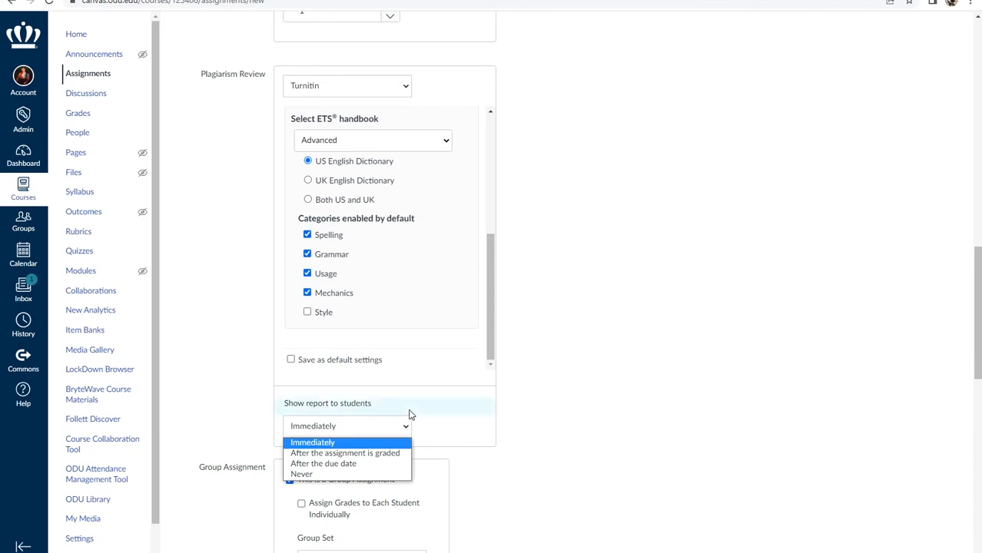
click(406, 424)
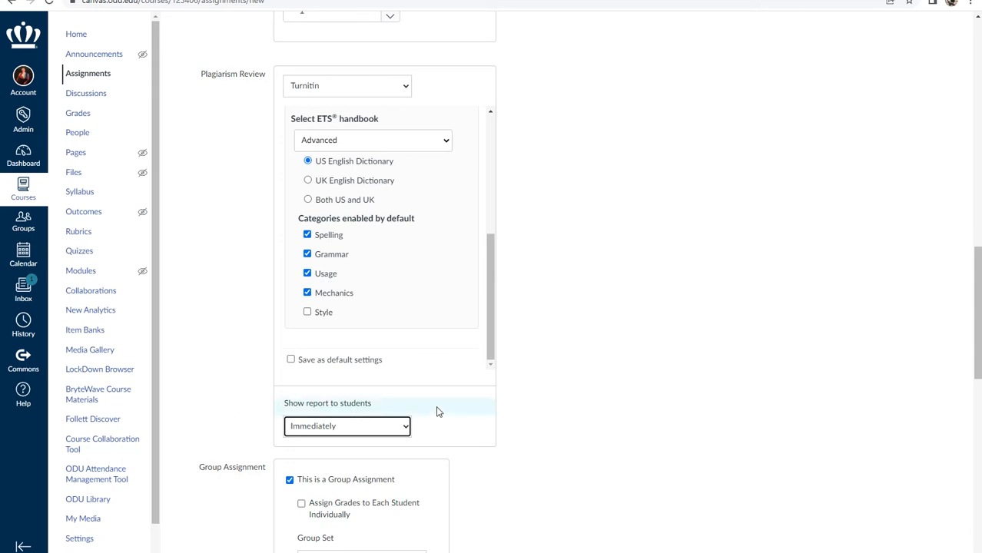
scroll(438, 411, down, 1)
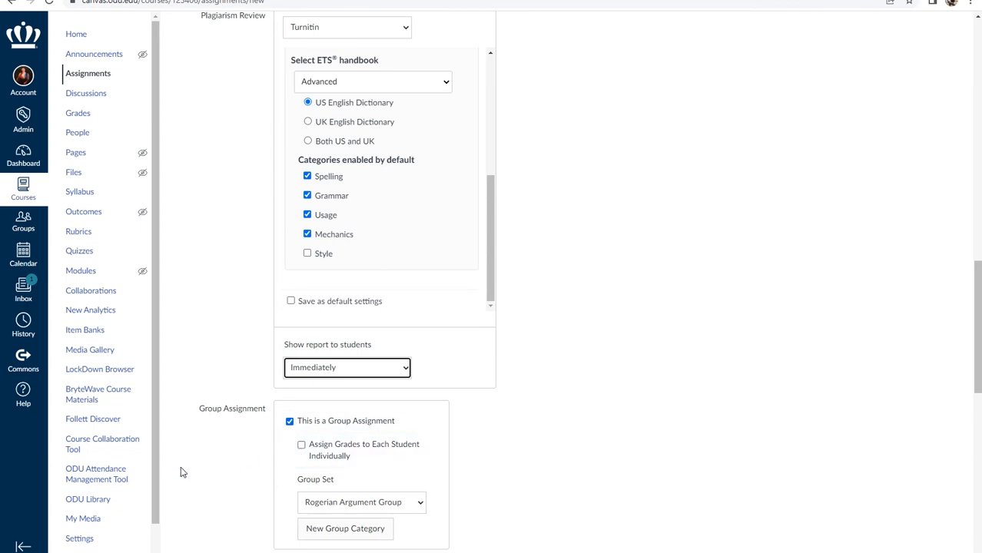
scroll(211, 391, down, 3)
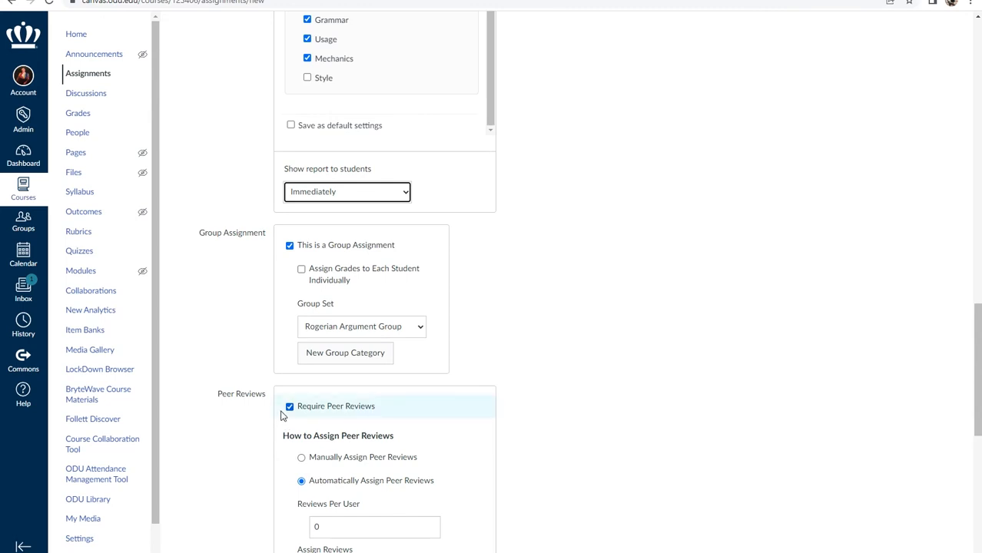
Give the Everyone assignment a due date of Jun 30, 2022, 11:59 AM.
scroll(277, 416, down, 3)
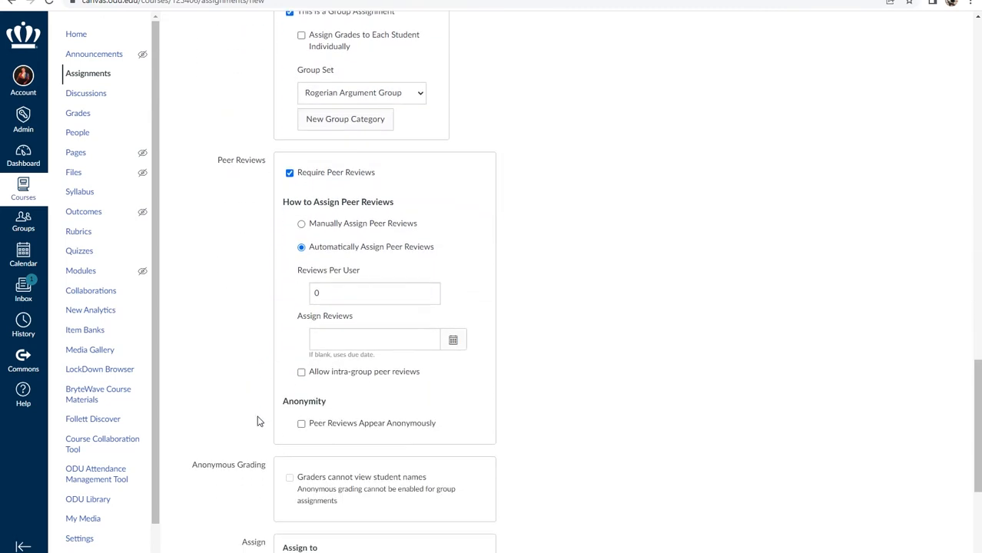
scroll(258, 421, down, 2)
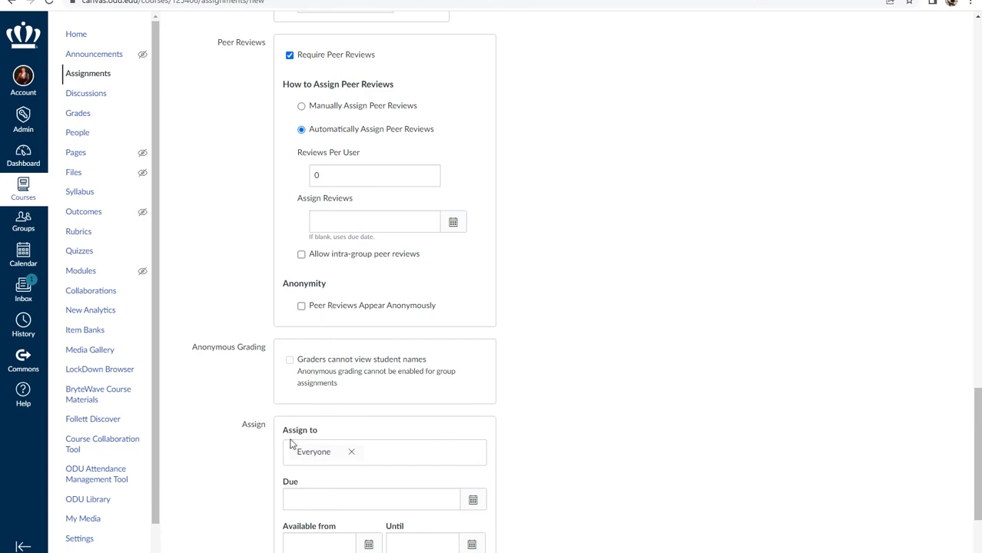
click(470, 501)
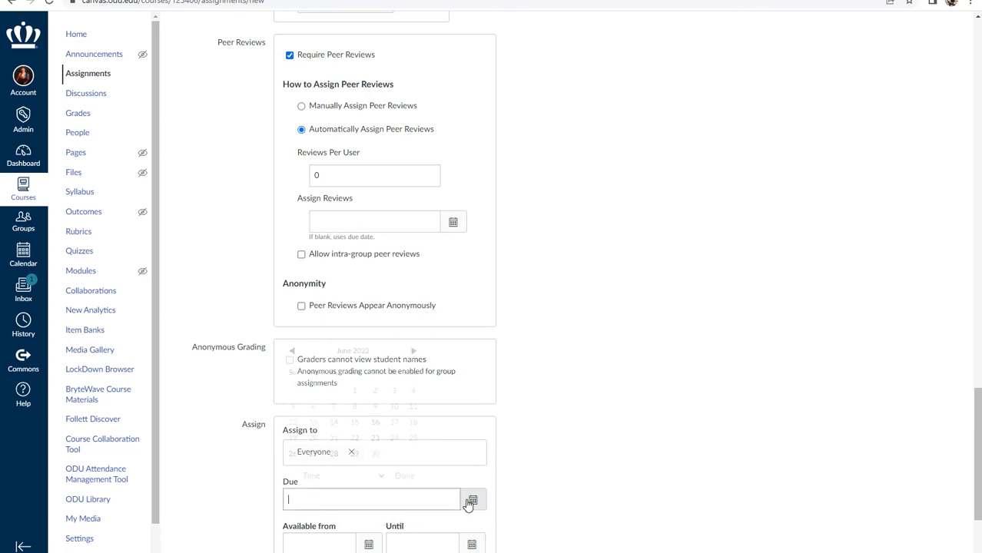
click(375, 453)
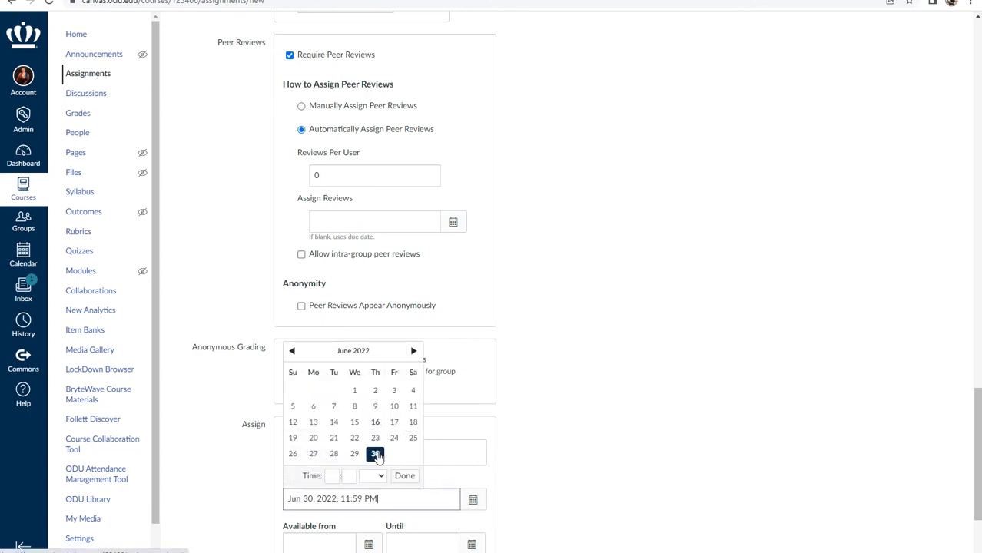
click(404, 475)
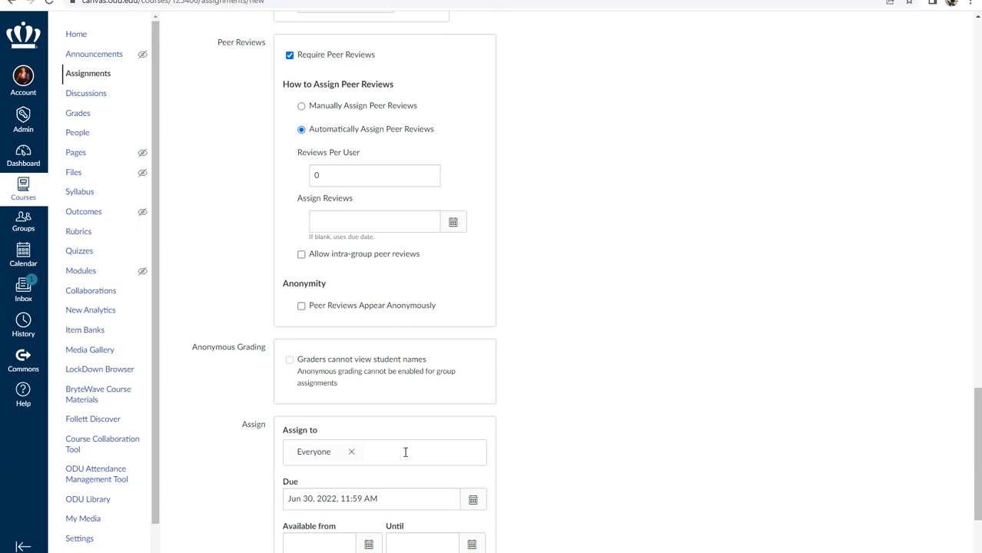
scroll(405, 452, down, 3)
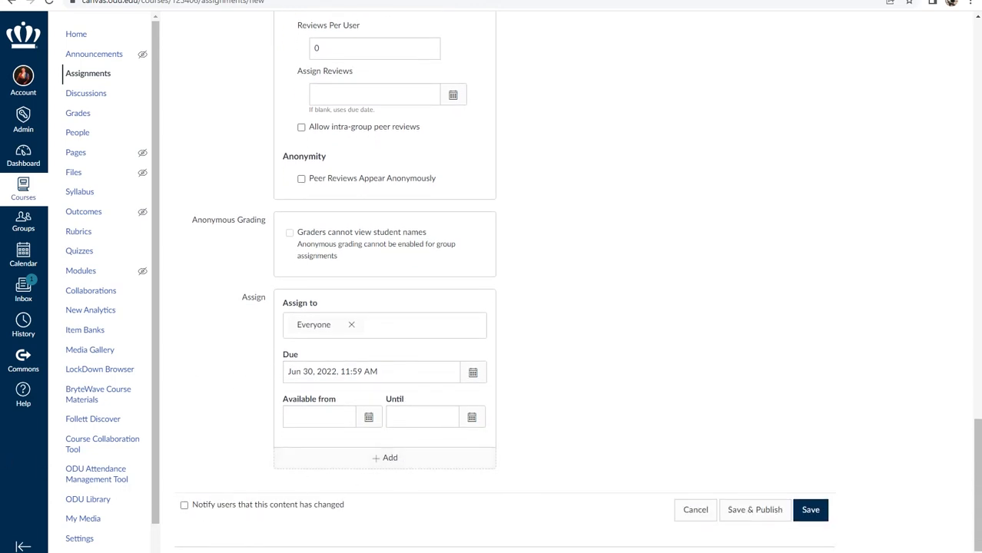
Save the new assignment.
click(803, 511)
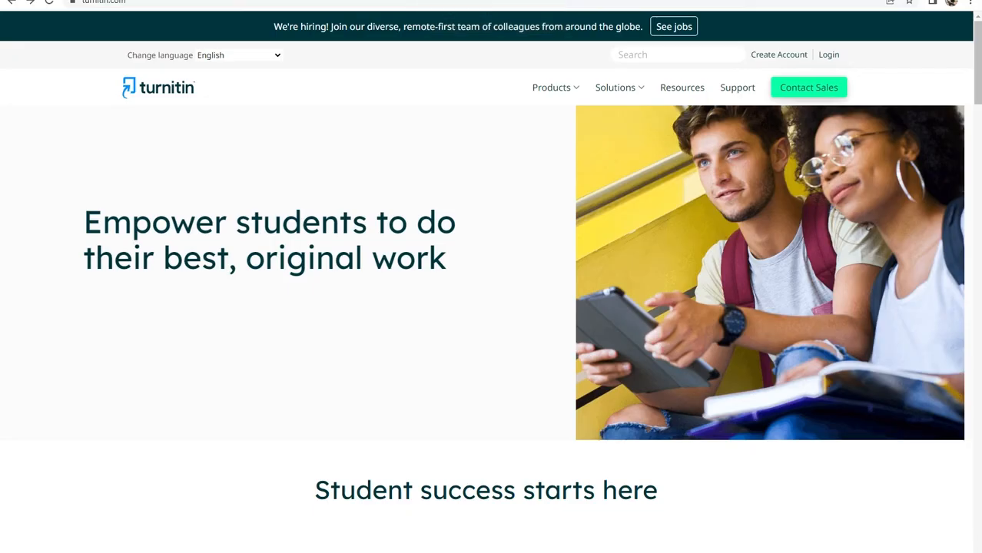
Log in to Turnitin with the instructor's e-mail address and password.
click(828, 55)
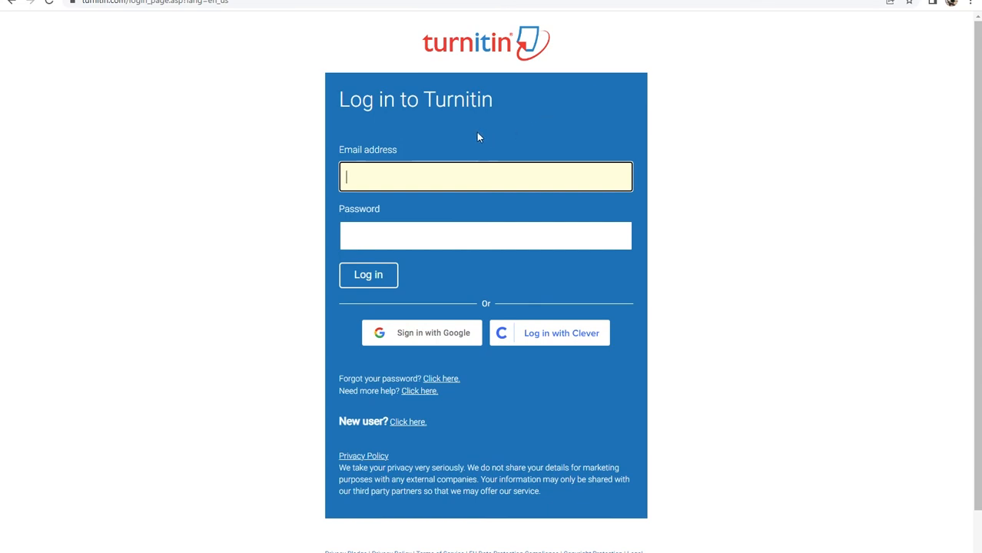
key(Tab)
text(***********)
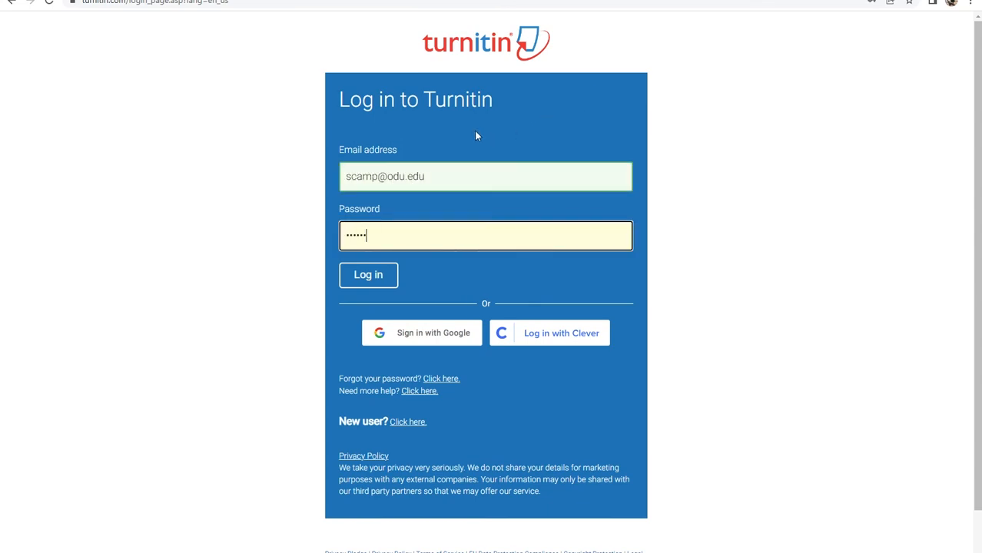
key(Return)
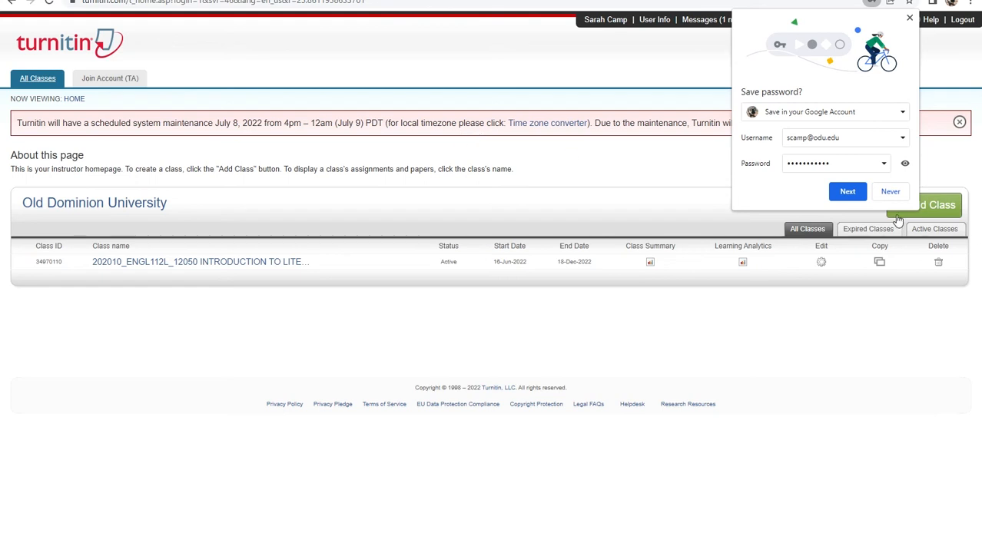
Dismiss the save-password prompt and open the INTRODUCTION TO LITERATURE class homepage.
click(889, 192)
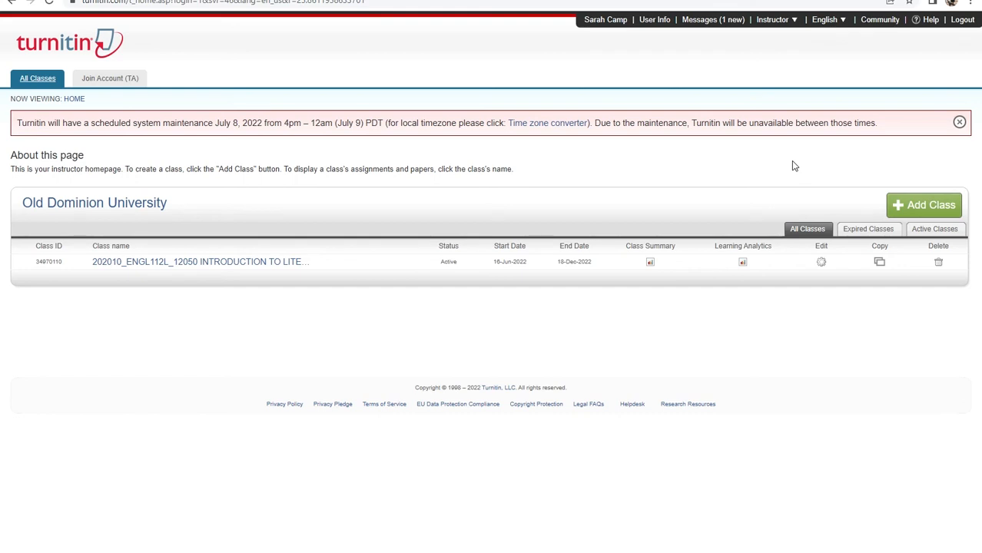
click(145, 262)
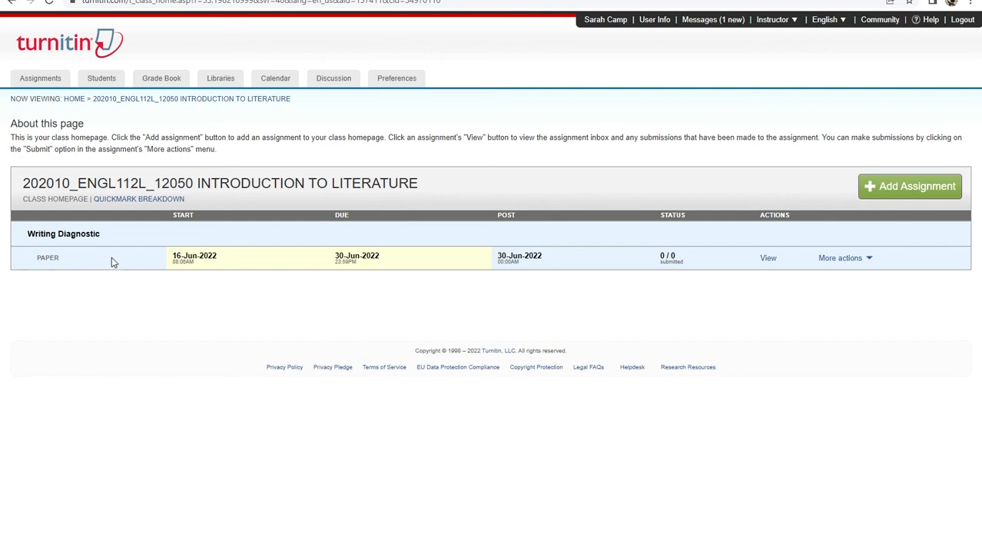
Start a Writing Diagnostic submission and list the available upload types.
click(865, 262)
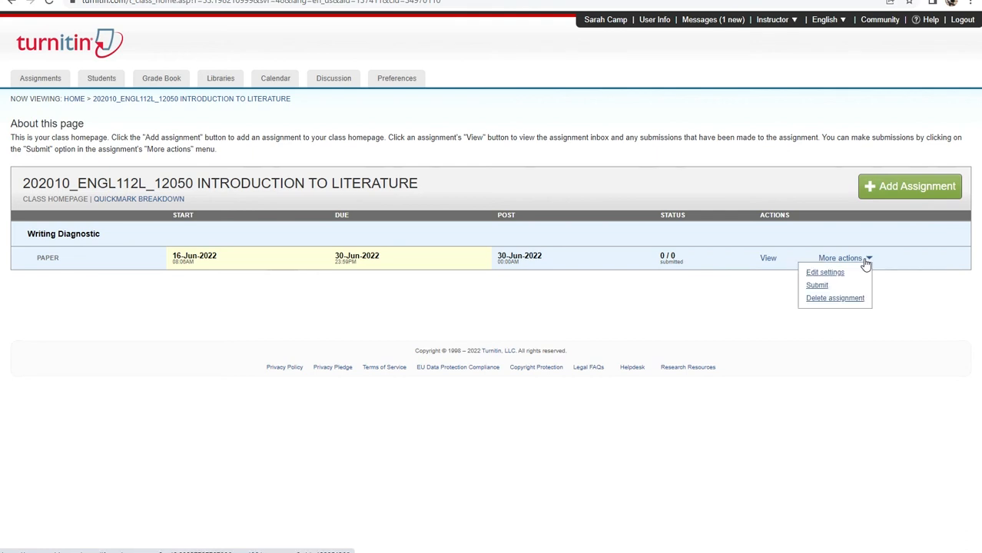
click(817, 285)
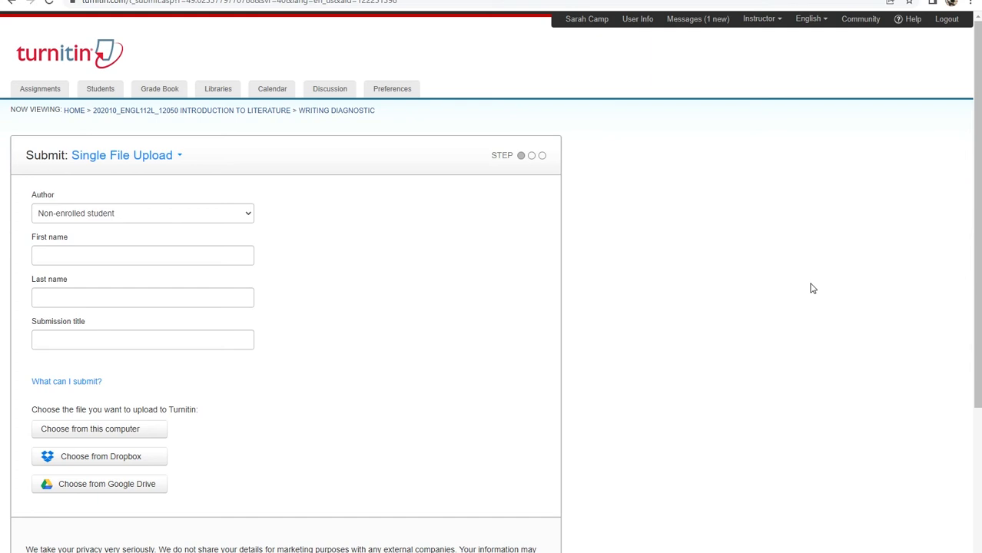
click(181, 157)
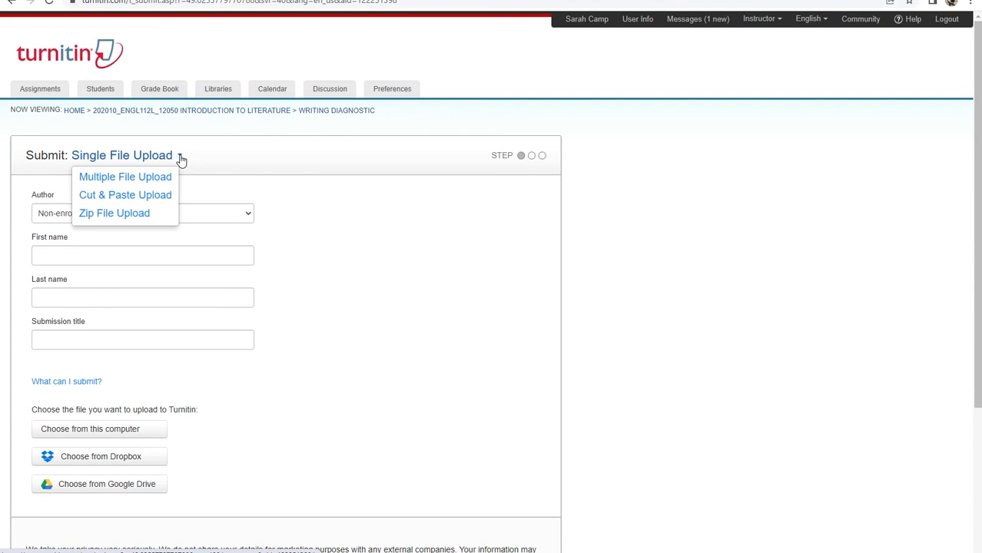
Switch the Writing Diagnostic submission to Multiple File Upload.
click(362, 280)
scroll(265, 310, down, 1)
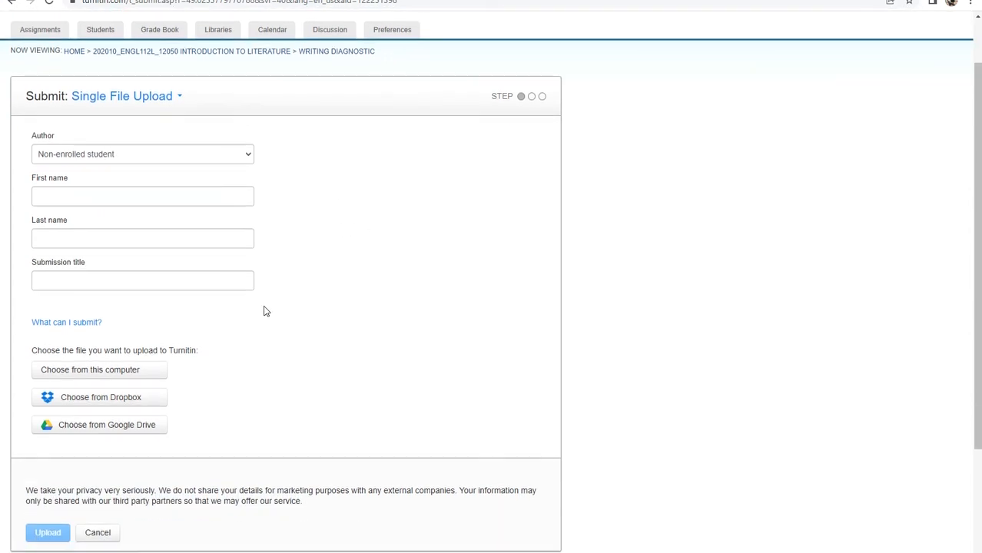
scroll(266, 310, down, 1)
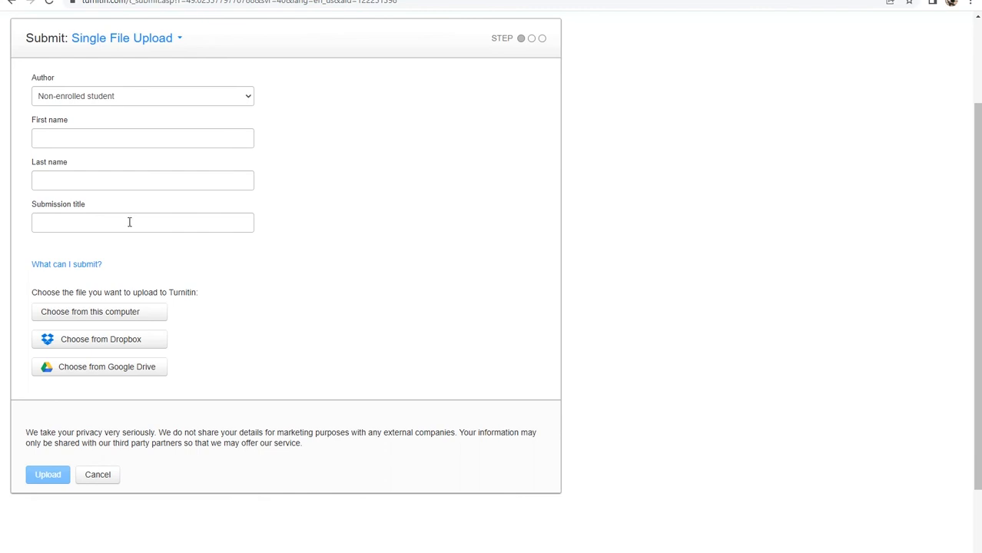
scroll(129, 222, up, 2)
click(177, 156)
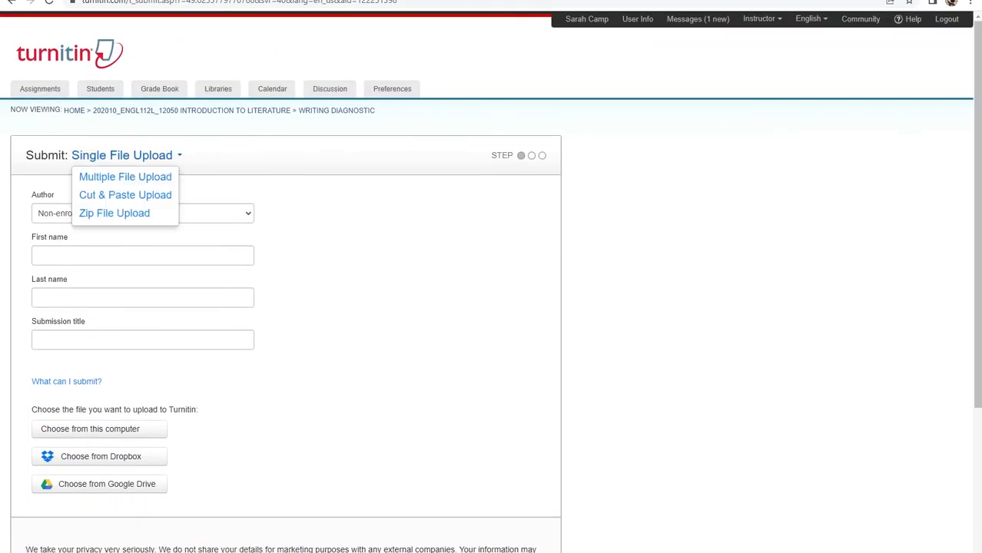
click(154, 177)
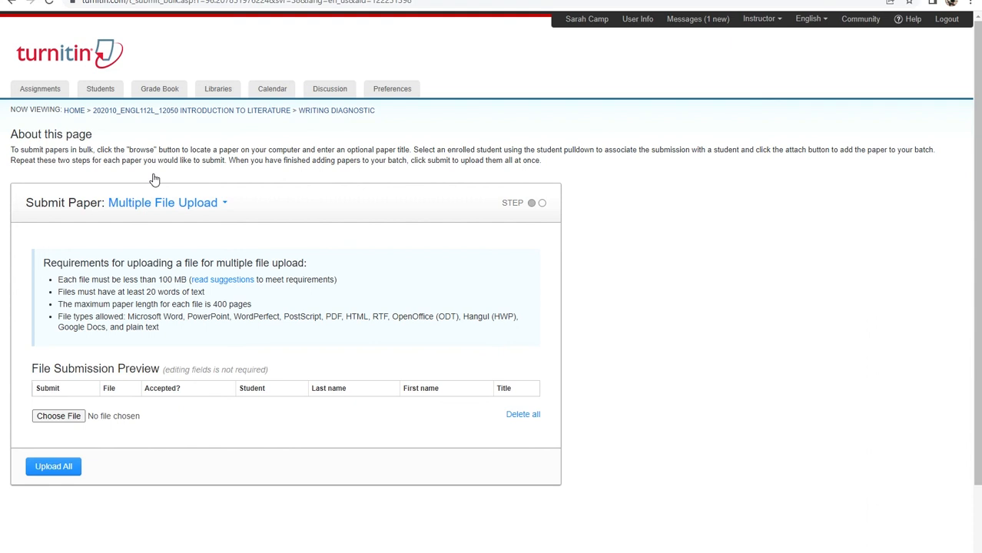
Try Cut & Paste Upload, then change the submission type to Zip File Upload.
click(209, 203)
click(197, 242)
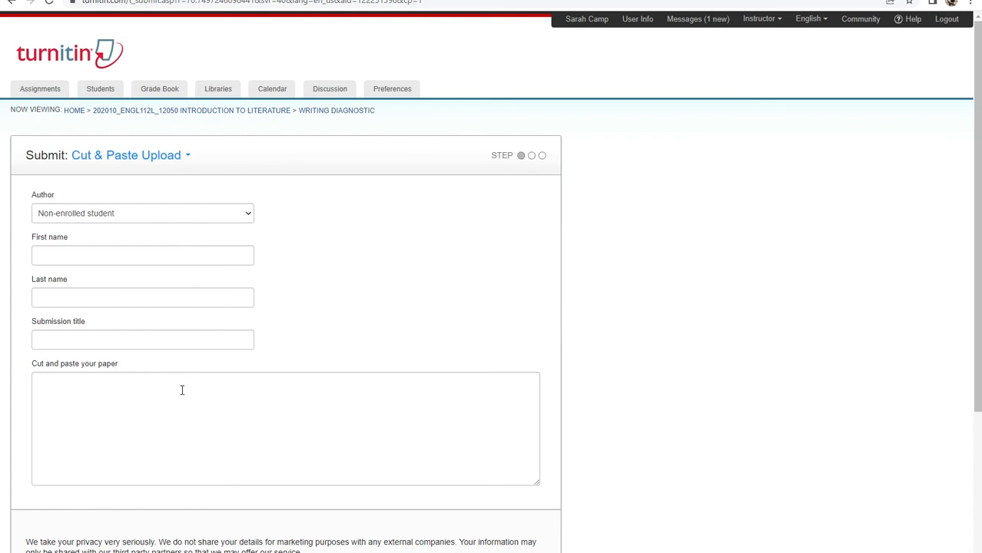
scroll(182, 386, down, 2)
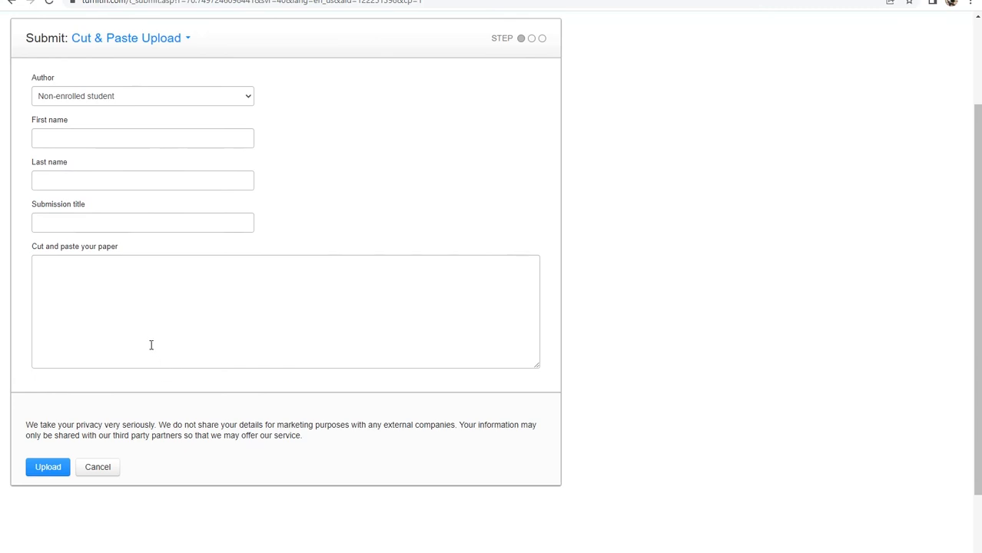
click(185, 42)
click(152, 97)
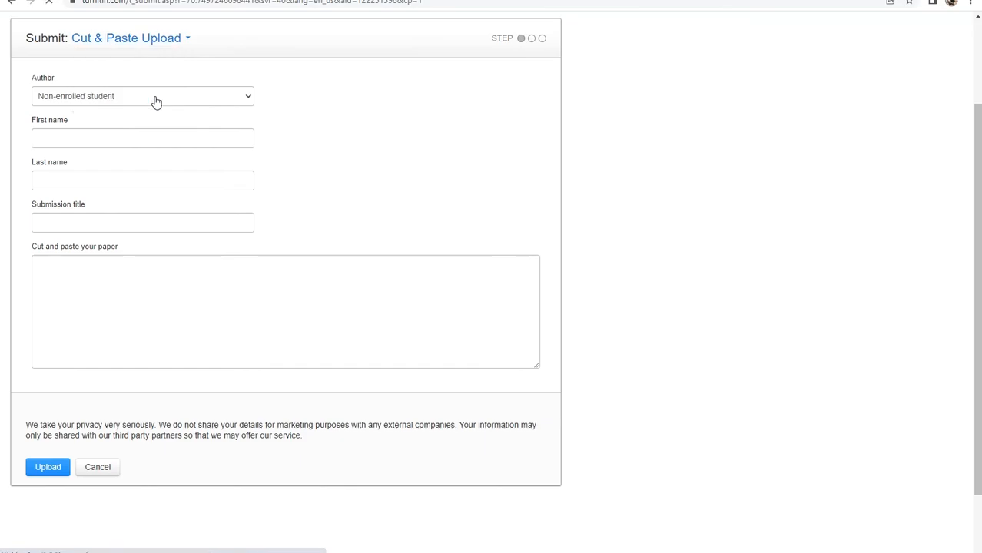